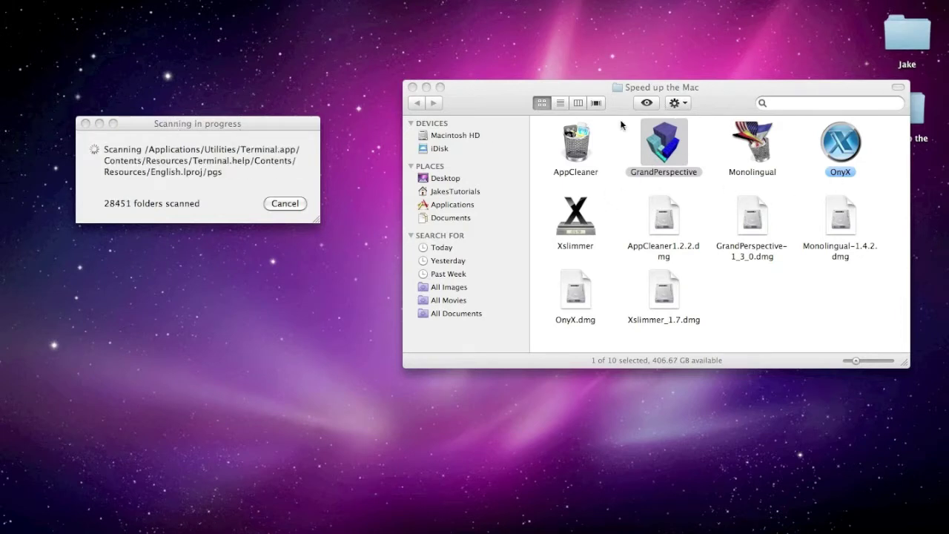
left_click(777, 346)
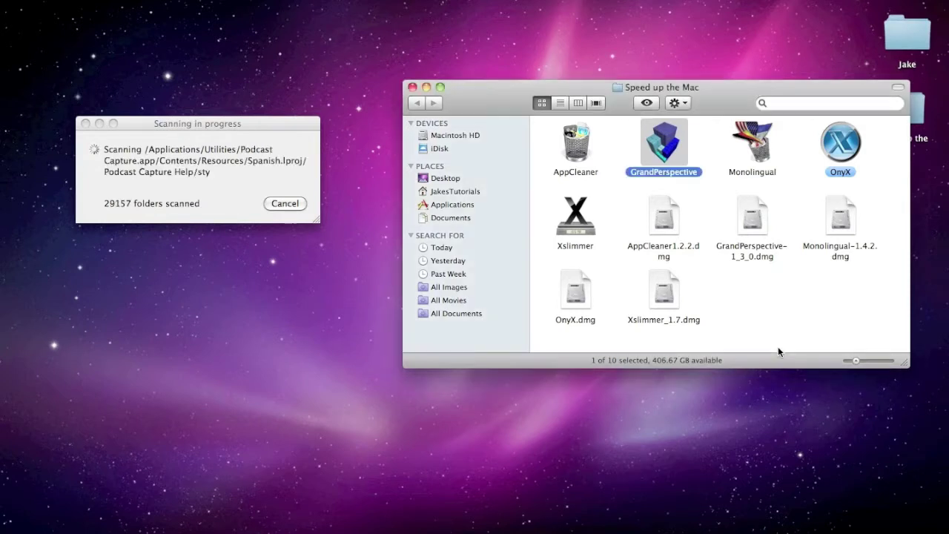
left_click(778, 346)
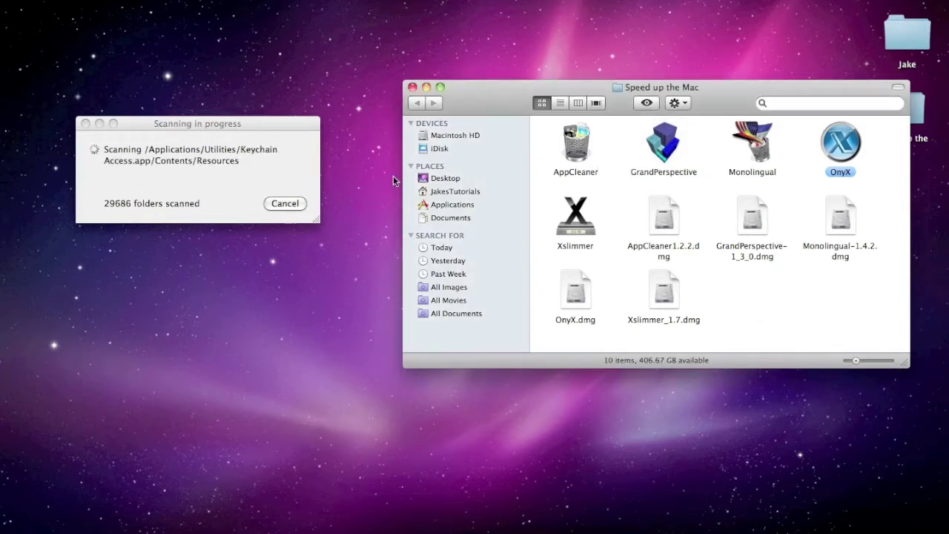
left_click(137, 123)
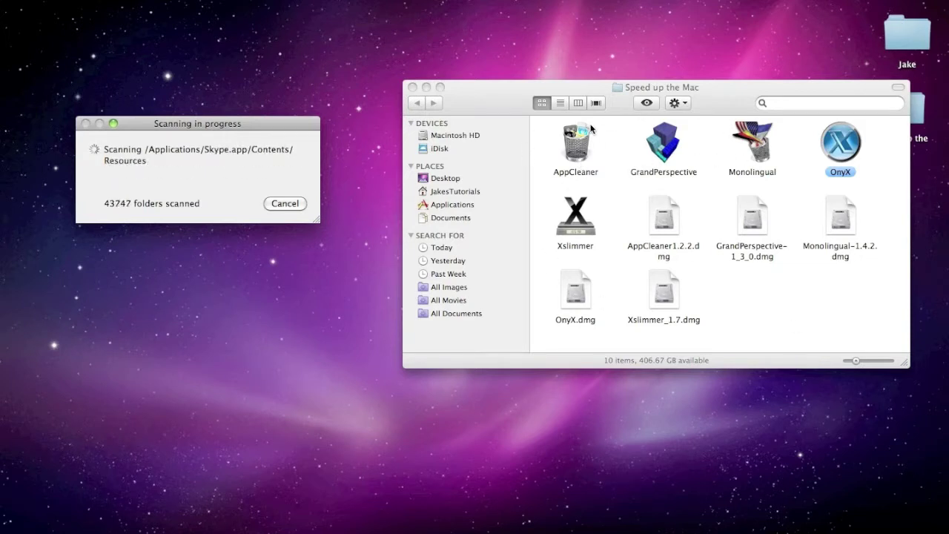
Step: Launch AppCleaner from the Speed up the Mac folder and reposition its window over the scan progress window
left_click(573, 144)
double_click(573, 144)
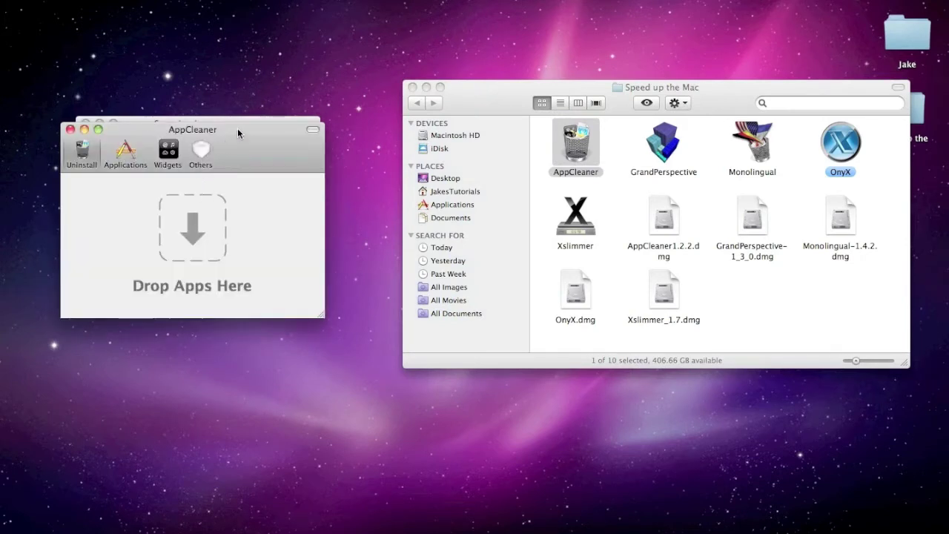
left_click_drag(237, 129, 223, 108)
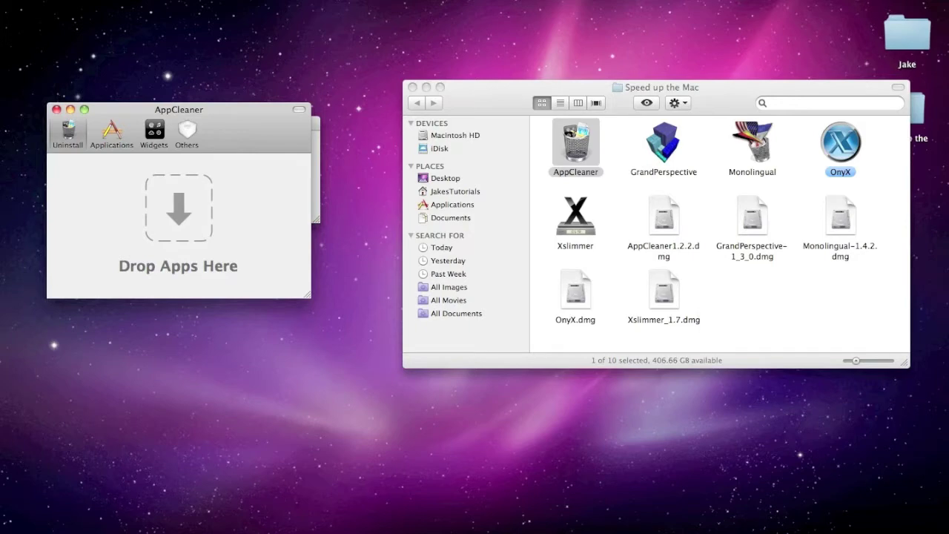
Step: Open the Applications stack and minimize the GrandPerspective results window for /Applications
mouse_move(745, 528)
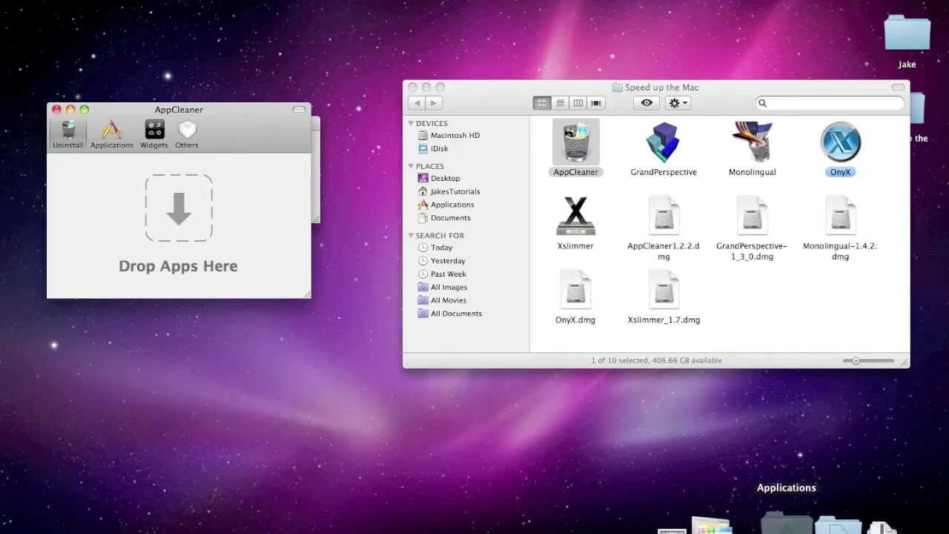
left_click(786, 523)
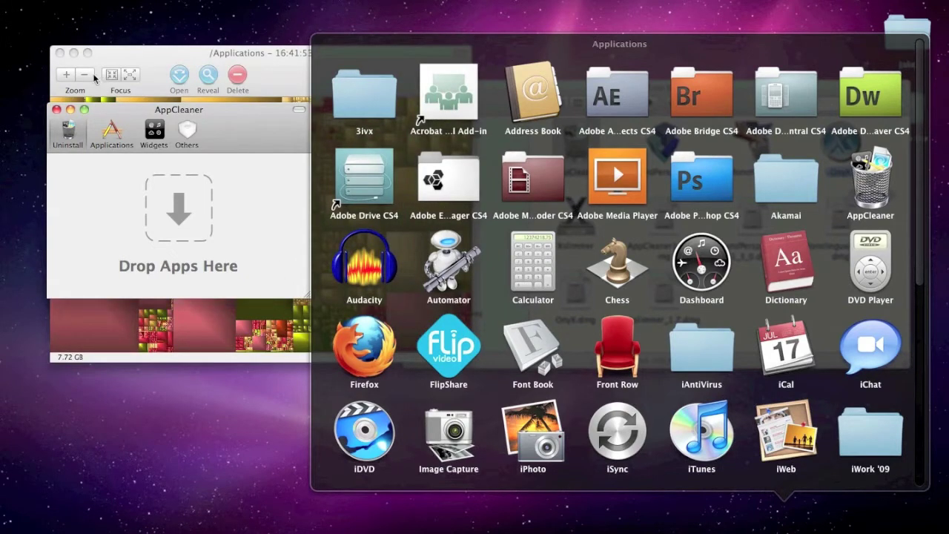
left_click(75, 54)
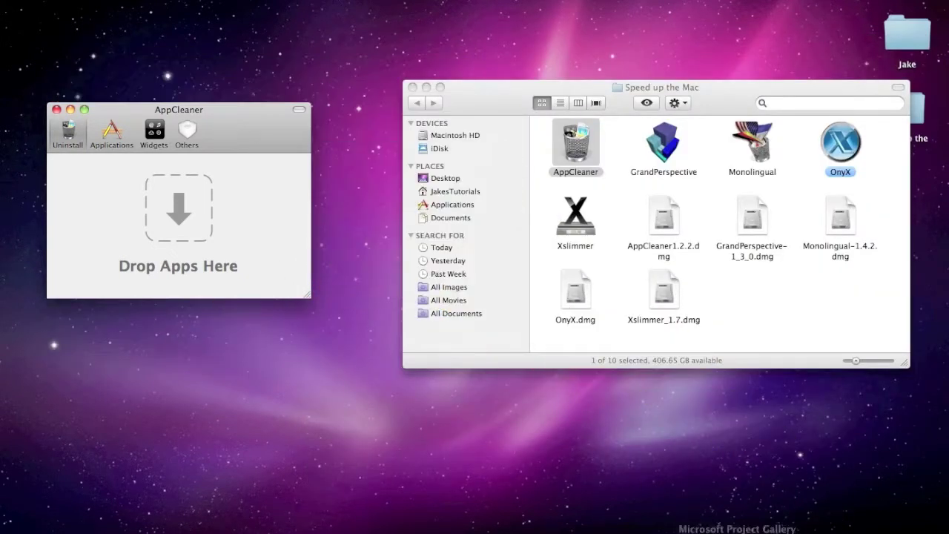
Step: Load Firefox from the Applications stack into AppCleaner, review its related files, and cancel the removal
right_click(763, 523)
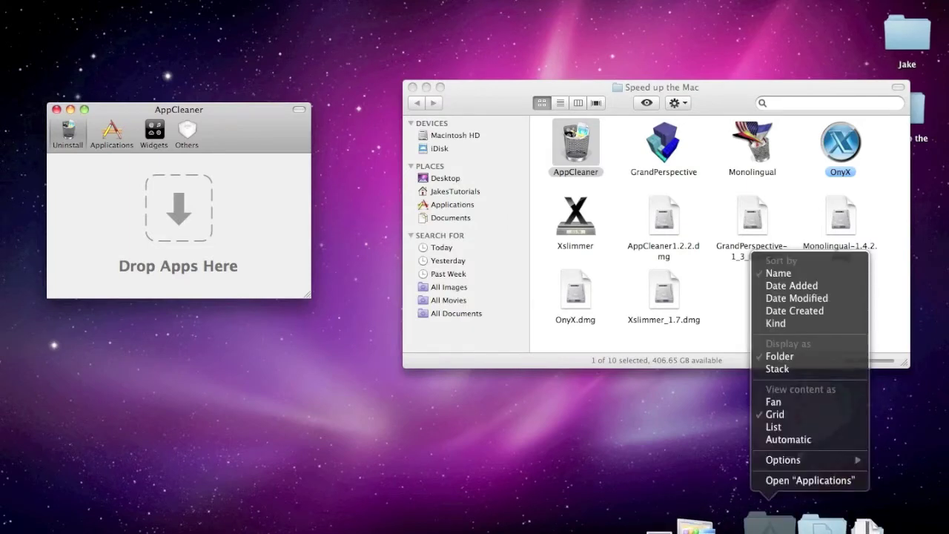
left_click(775, 415)
left_click(771, 522)
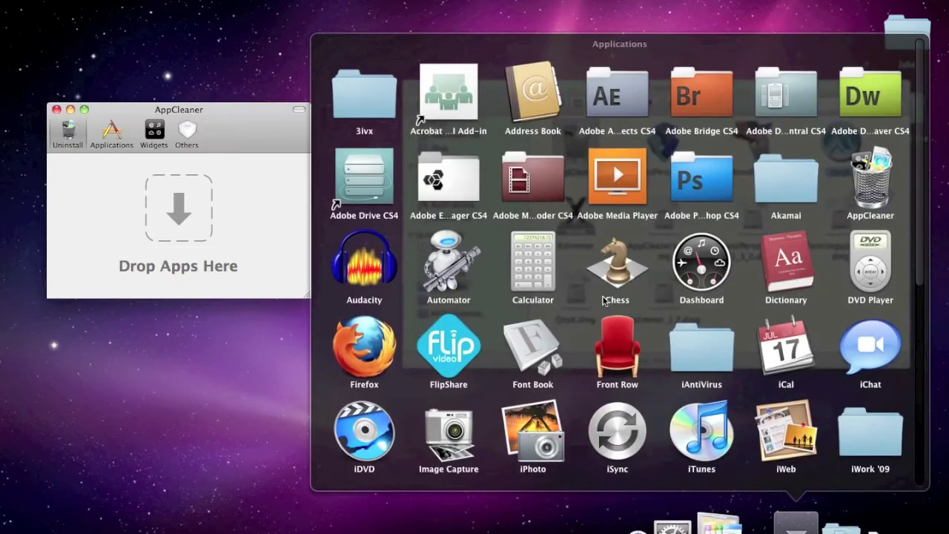
left_click(364, 353)
left_click_drag(330, 345, 142, 210)
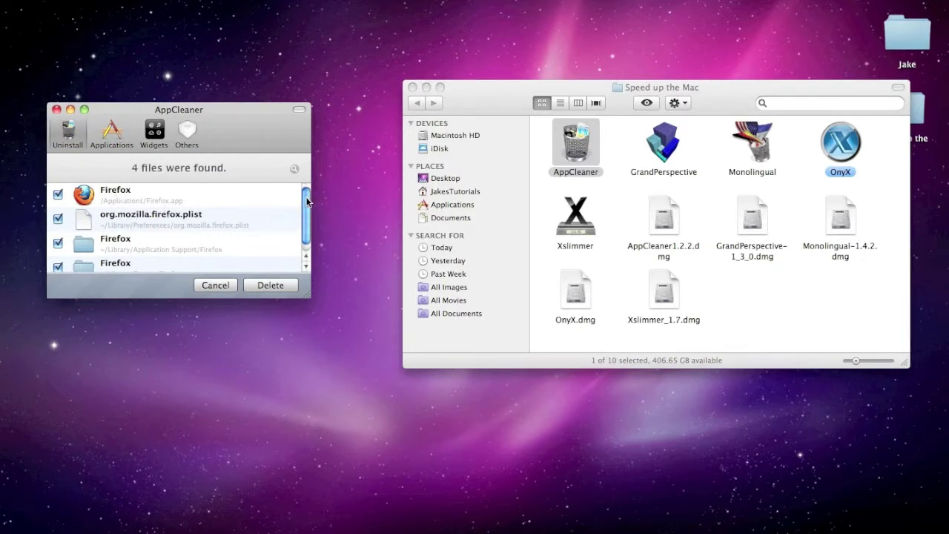
left_click_drag(307, 199, 306, 212)
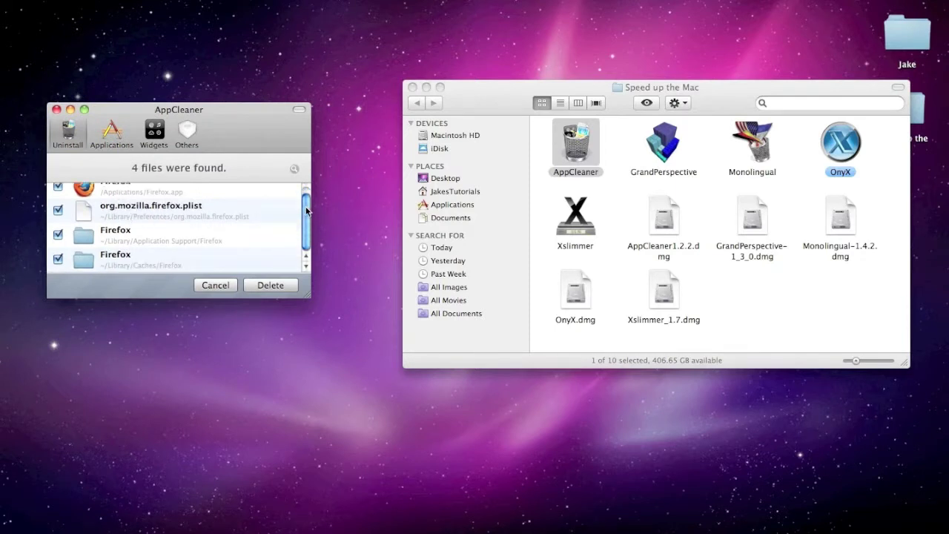
left_click(222, 289)
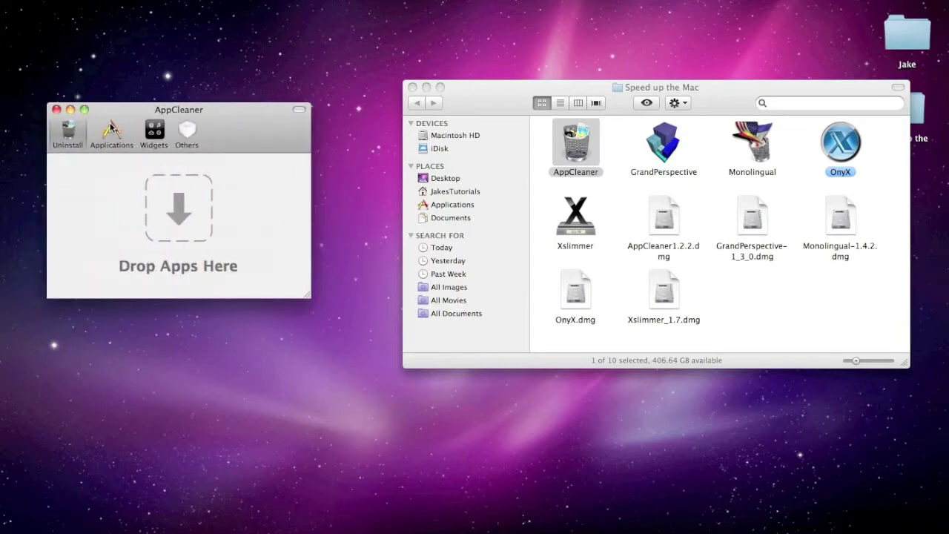
Step: Look through AppCleaner's Applications, Widgets and Others lists and return to the Uninstall view
left_click(111, 133)
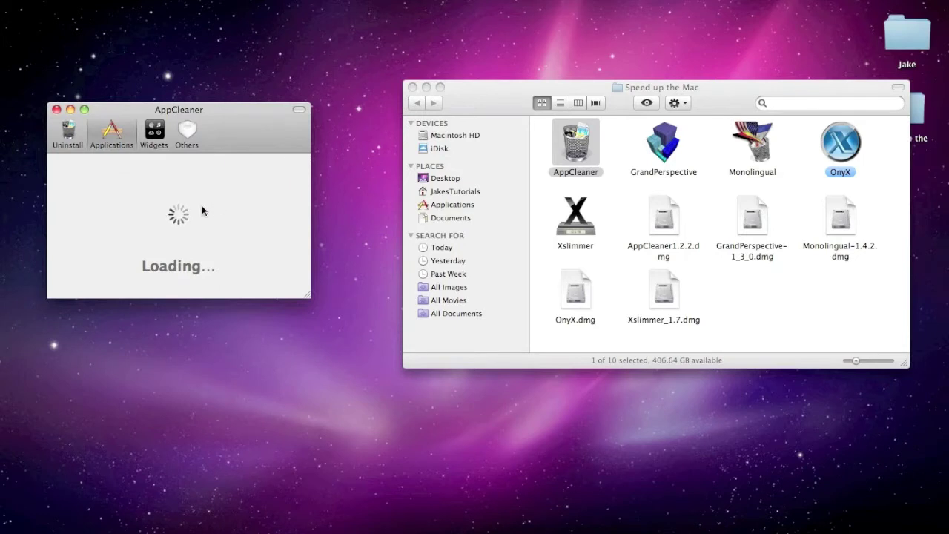
left_click(154, 135)
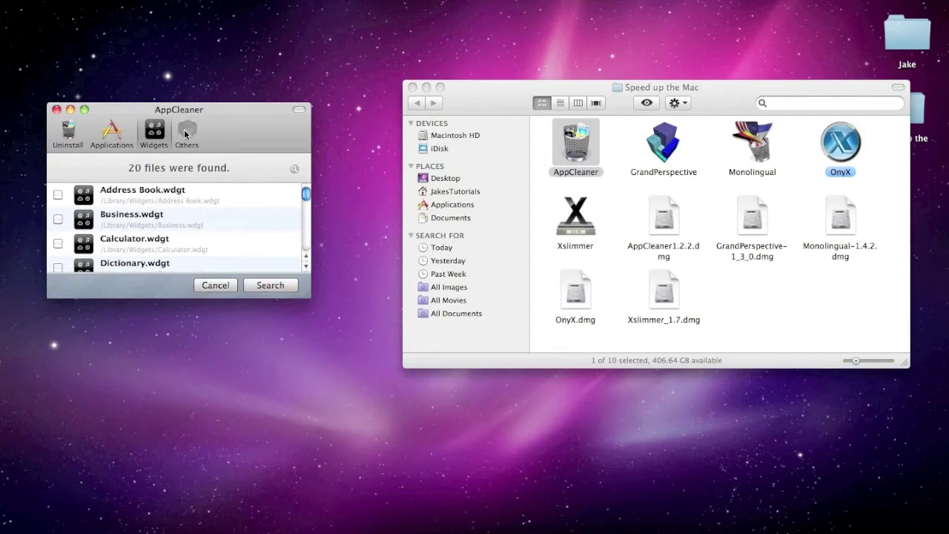
left_click(185, 134)
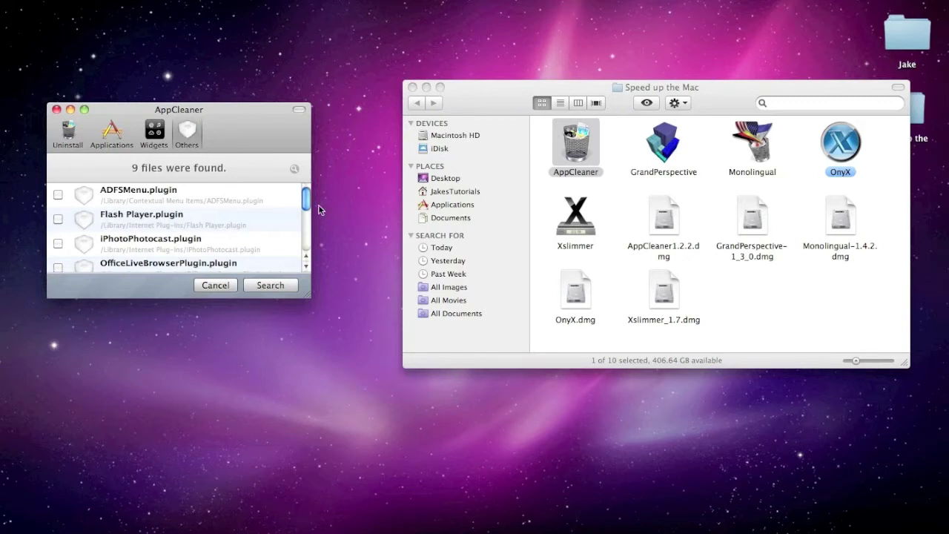
left_click(118, 130)
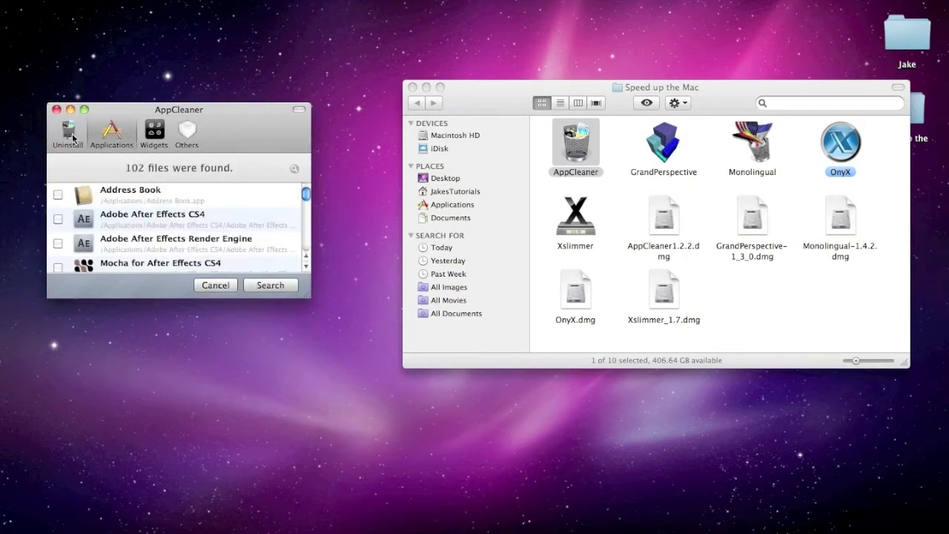
left_click(68, 133)
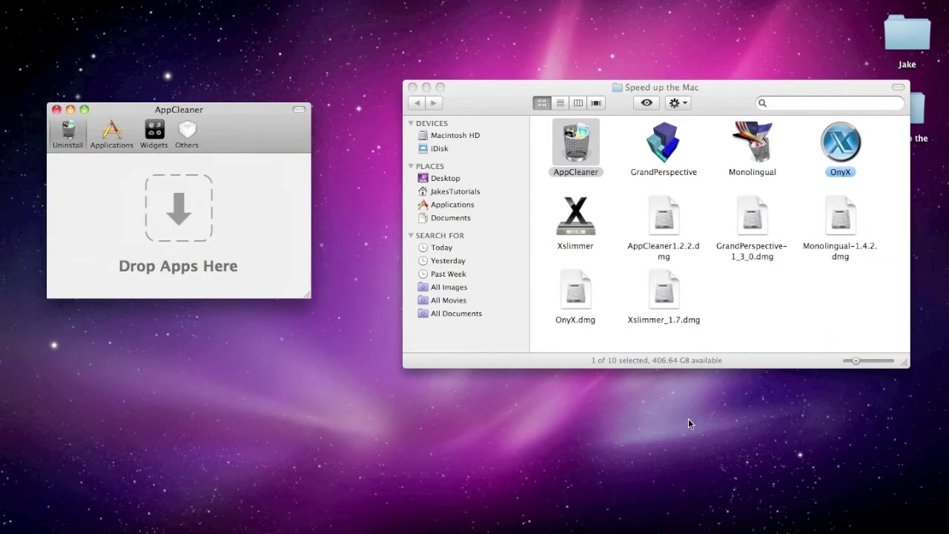
Step: Load Firefox into AppCleaner once more to list its files, and cancel without deleting them
left_click(646, 533)
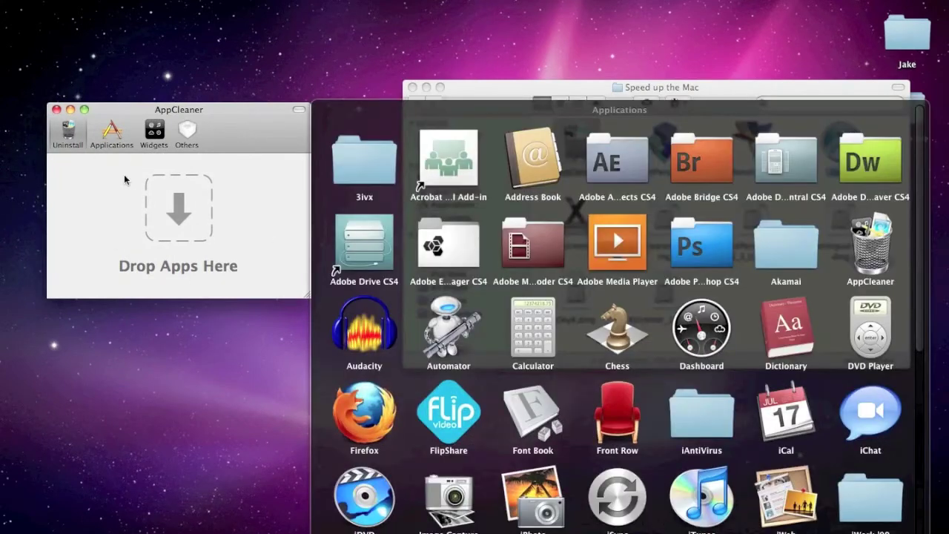
left_click_drag(354, 403, 188, 201)
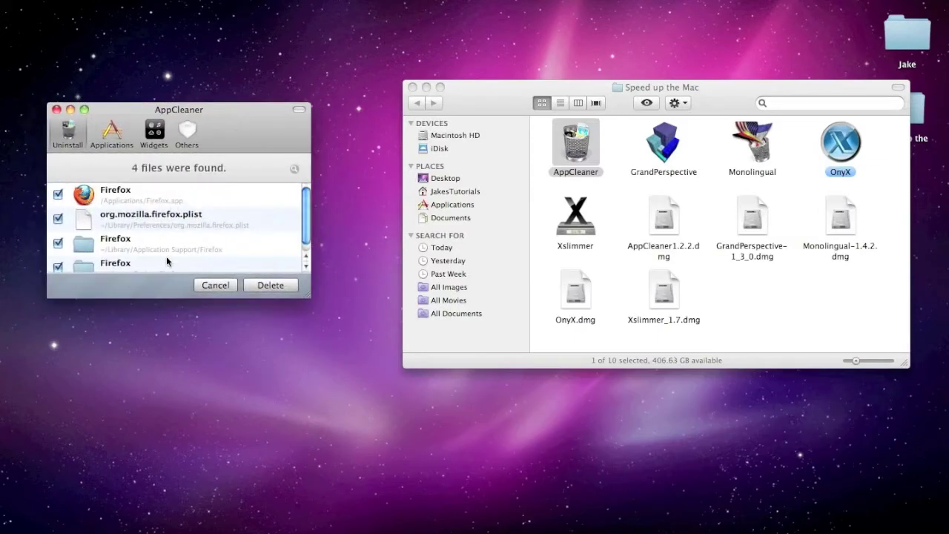
left_click(203, 283)
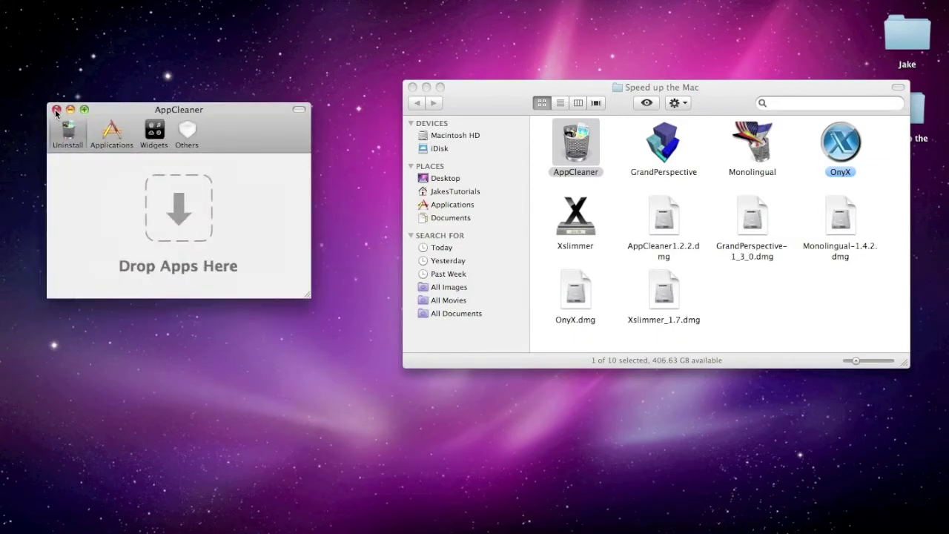
Step: Close the AppCleaner window and quit the application
left_click(56, 110)
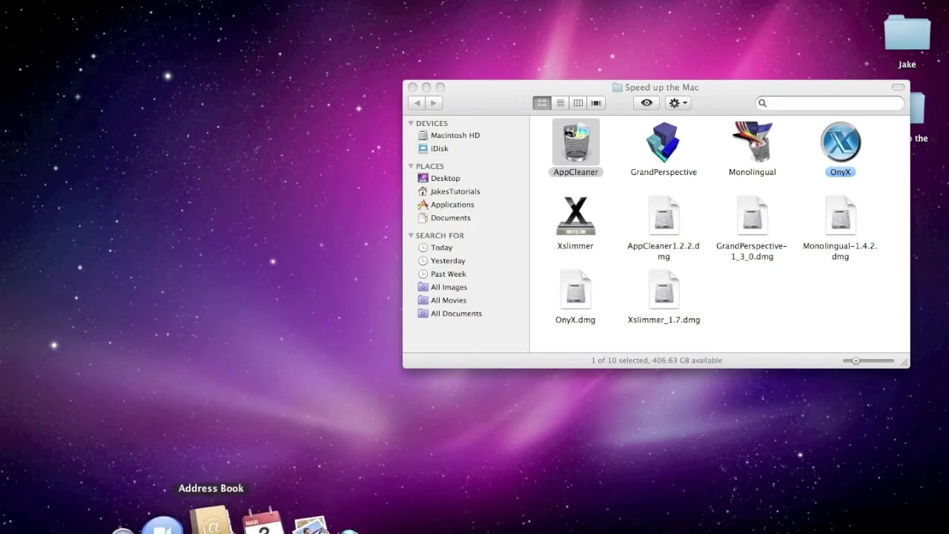
right_click(132, 518)
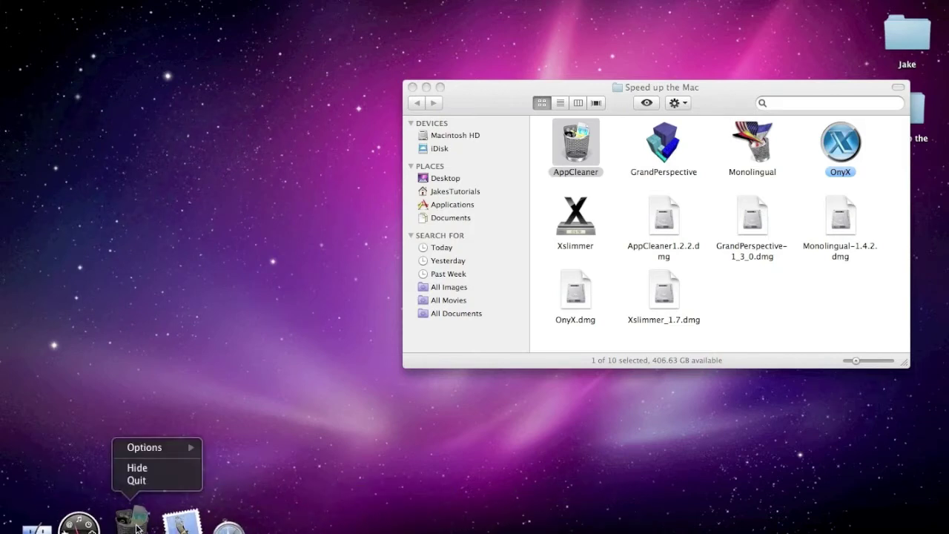
left_click(134, 480)
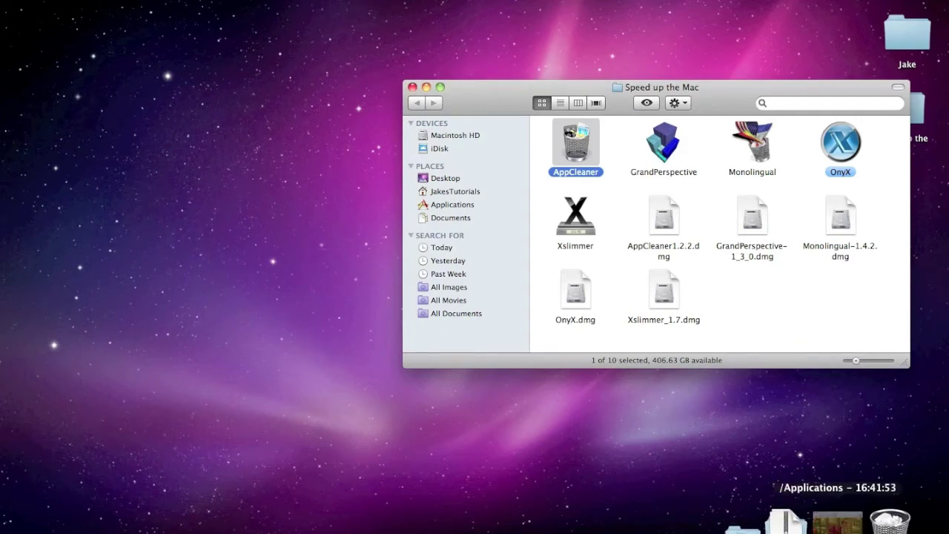
Step: Restore the minimized /Applications disk usage map to examine it, close it, and quit GrandPerspective
left_click(823, 519)
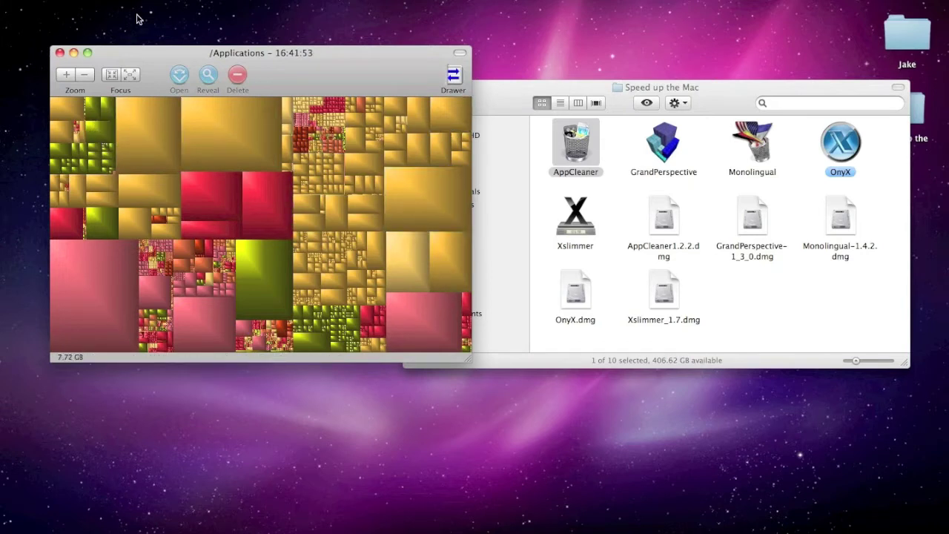
left_click(59, 53)
mouse_move(278, 528)
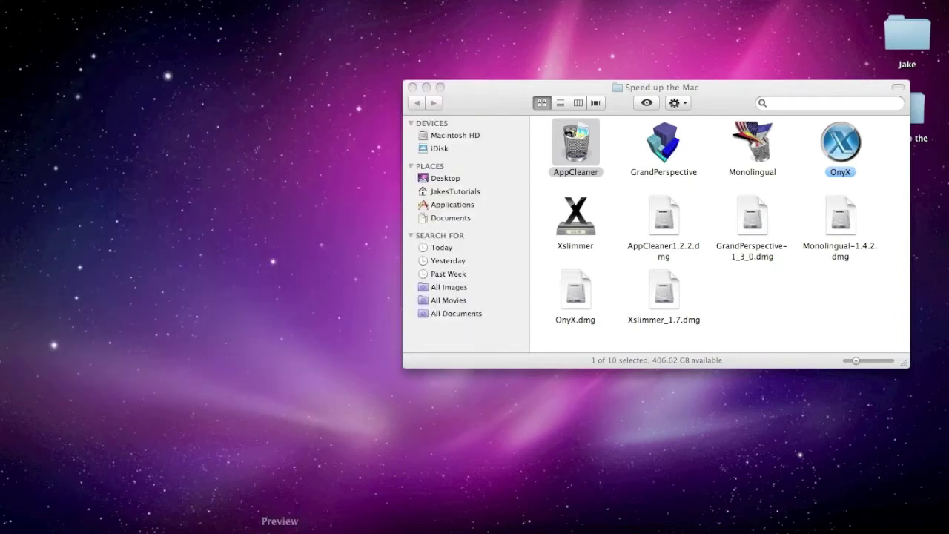
right_click(528, 521)
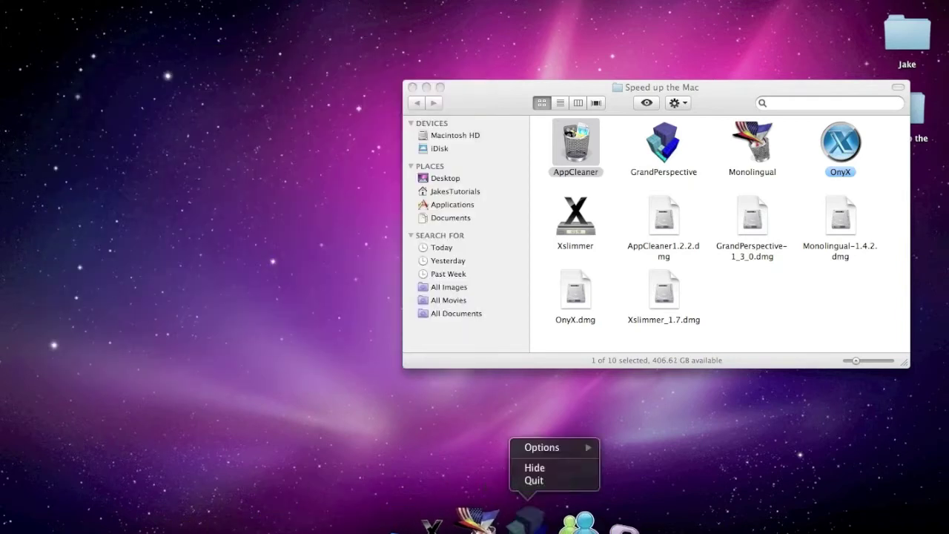
left_click(531, 479)
Step: Relaunch GrandPerspective, start a scan of the Applications folder, and cancel the running scan
left_click(662, 150)
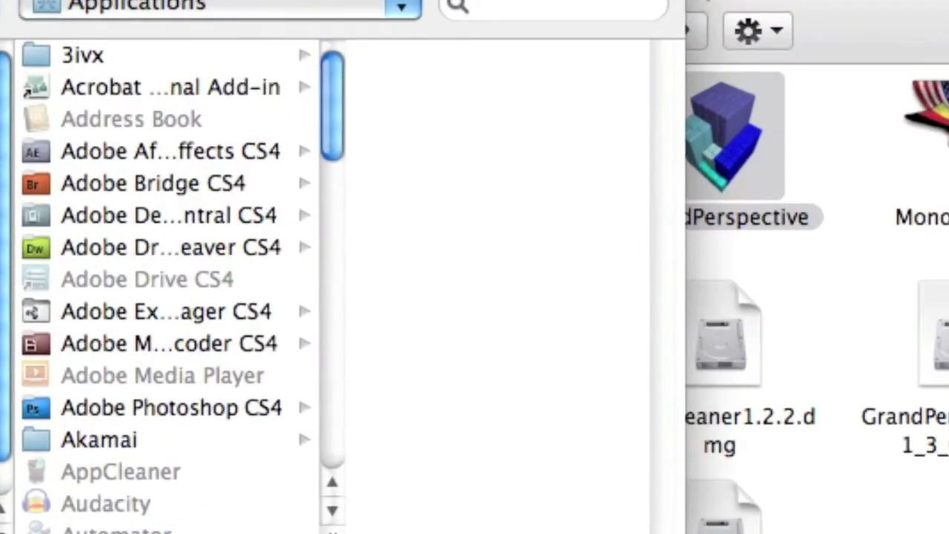
key("super+Up")
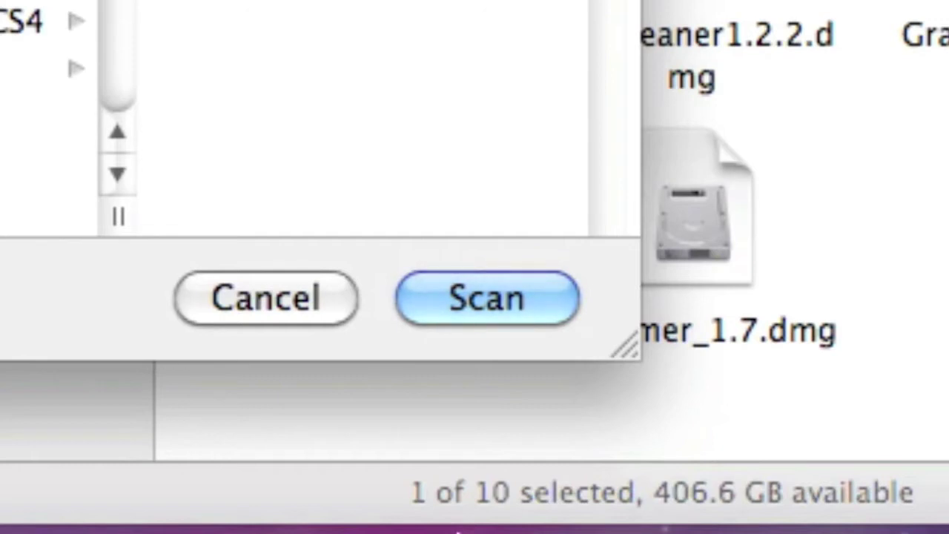
left_click(482, 300)
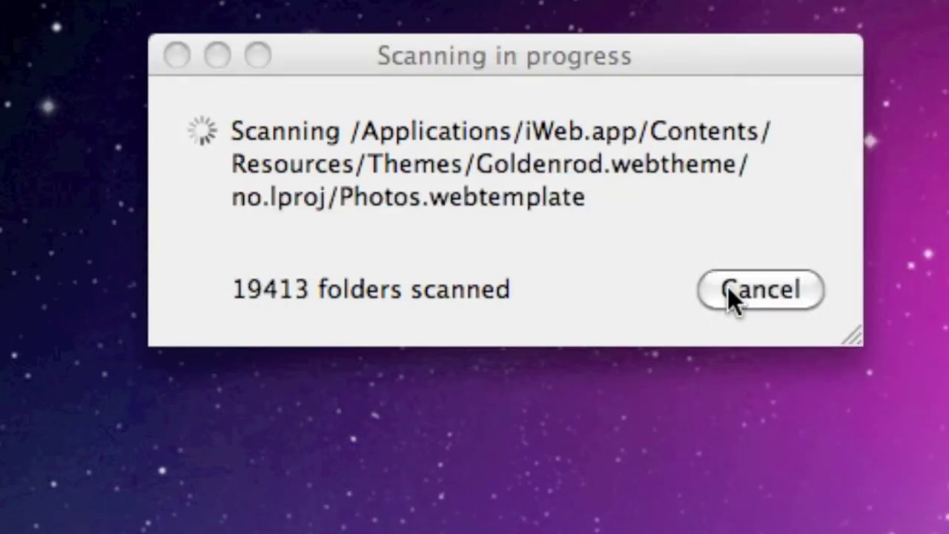
left_click(749, 294)
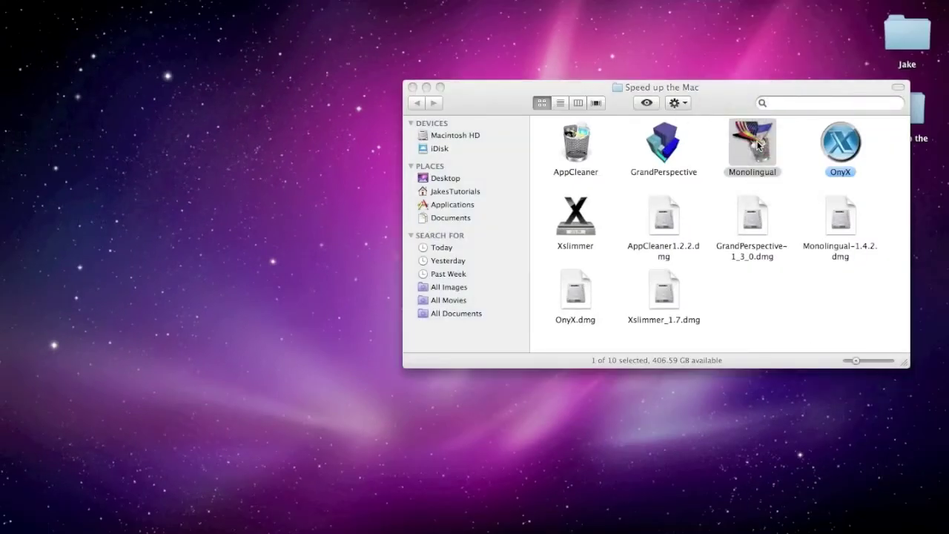
Step: Launch Monolingual, review the languages marked for removal while leaving English unmarked, and view the Input Menu items
double_click(757, 146)
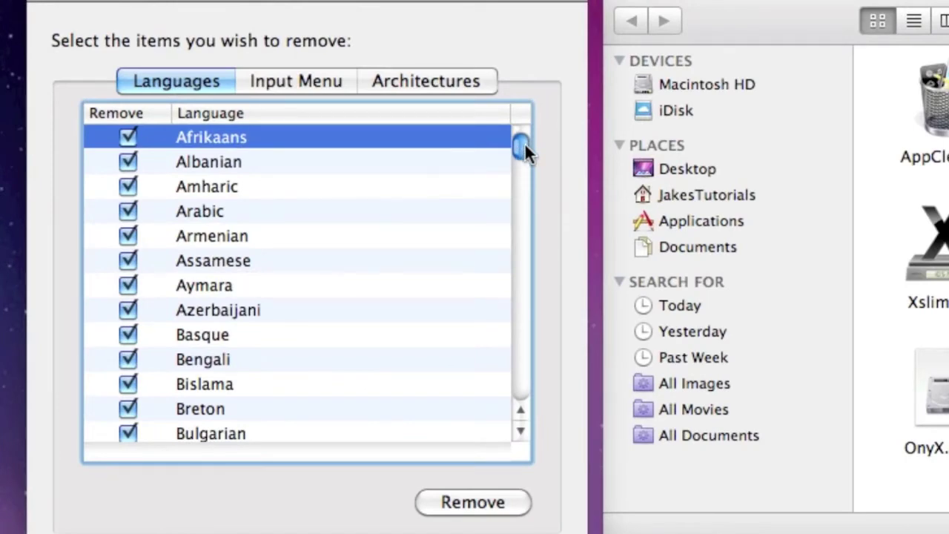
mouse_move(524, 143)
left_mouse_down()
mouse_move(525, 182)
mouse_move(524, 132)
left_mouse_up()
left_click_drag(514, 138, 516, 180)
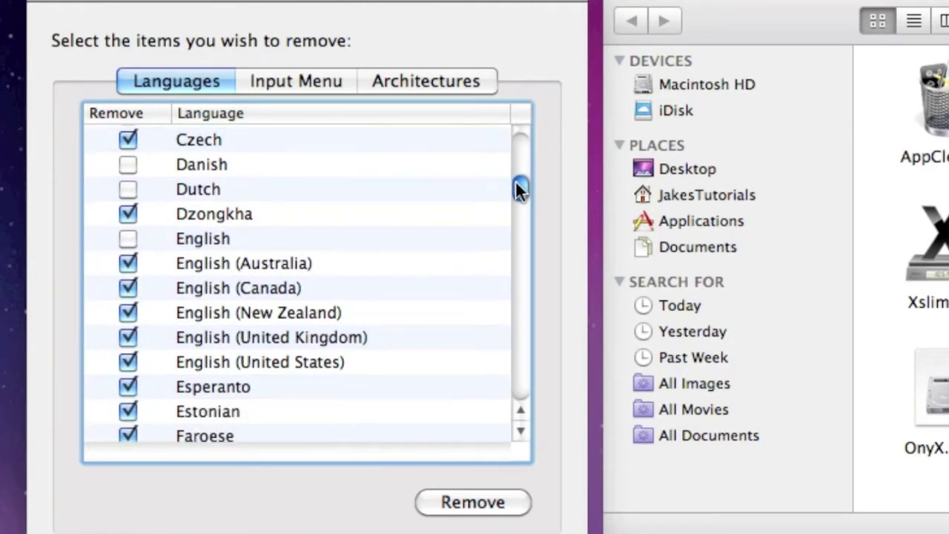
left_click(128, 238)
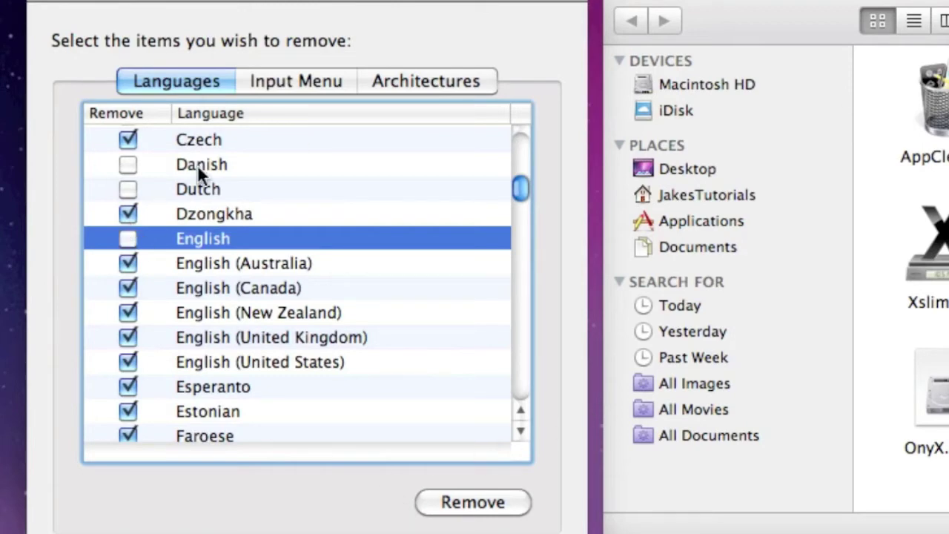
left_click(306, 80)
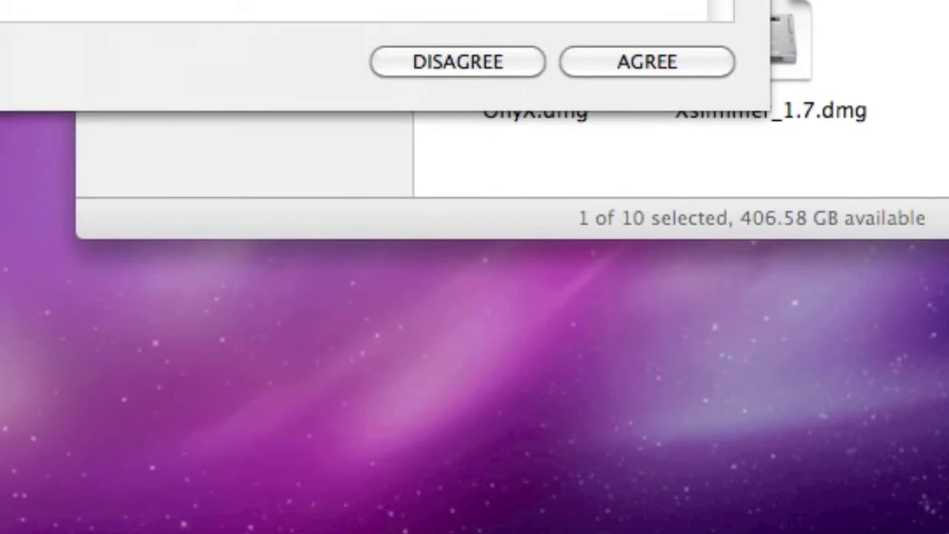
Step: Accept the OnyX license agreement, close the Important Information window, and move the OnyX window clear of the folder window
left_click(643, 59)
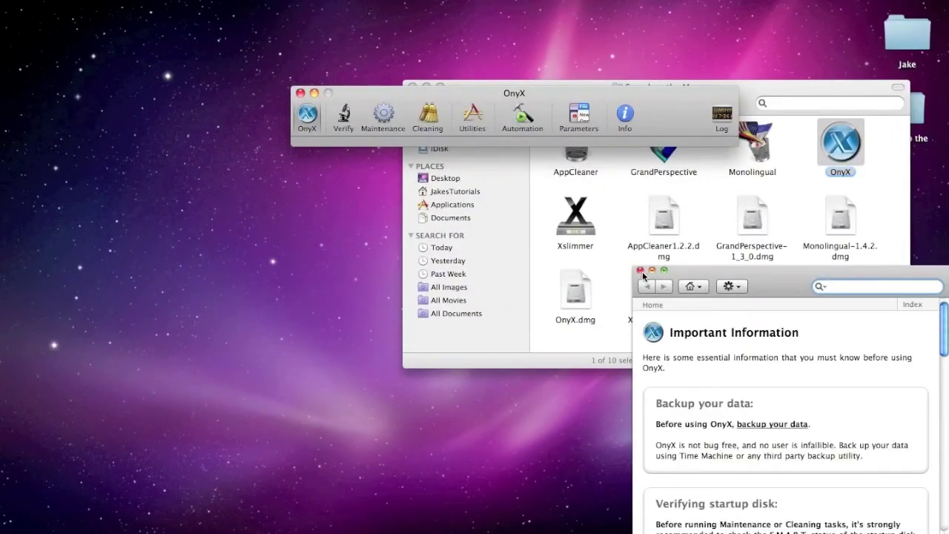
left_click(640, 269)
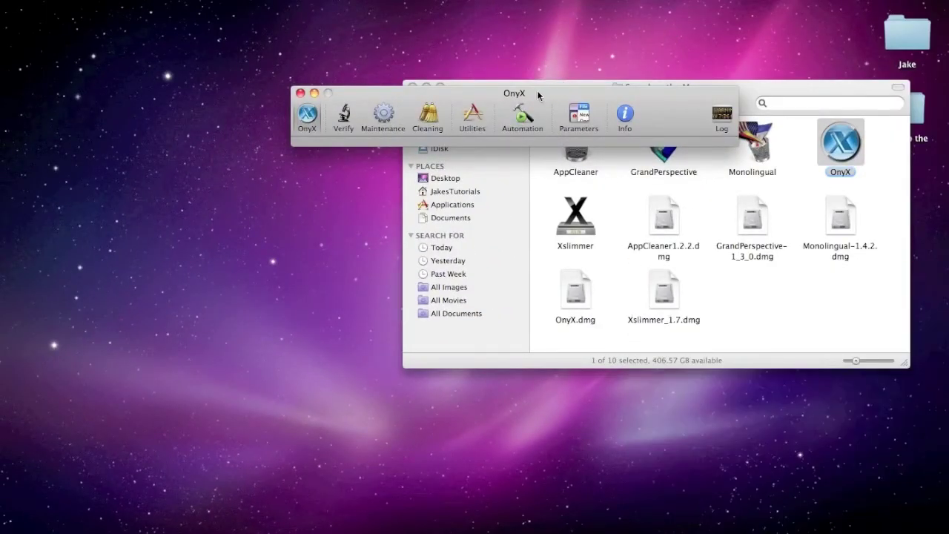
left_click_drag(545, 92, 360, 58)
Step: Enable every OnyX automation task, adding Execute Maintenance Scripts, Display of folders content, dyld's shared cache, Spotlight Index, System Cache, Fonts Cache, and Web Browser Cache and History
left_click(323, 82)
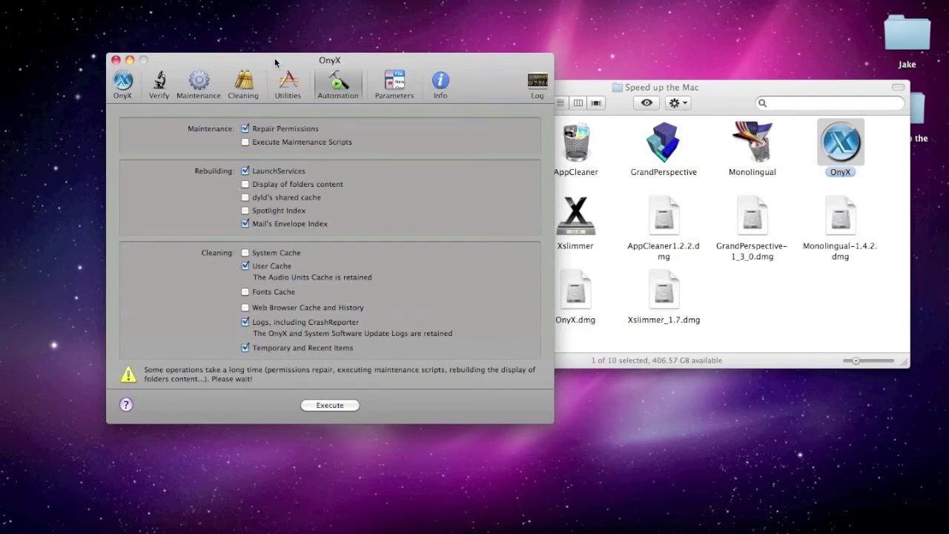
left_click(244, 142)
left_click(244, 197)
left_click(244, 210)
left_click(244, 253)
left_click(245, 292)
left_click(246, 307)
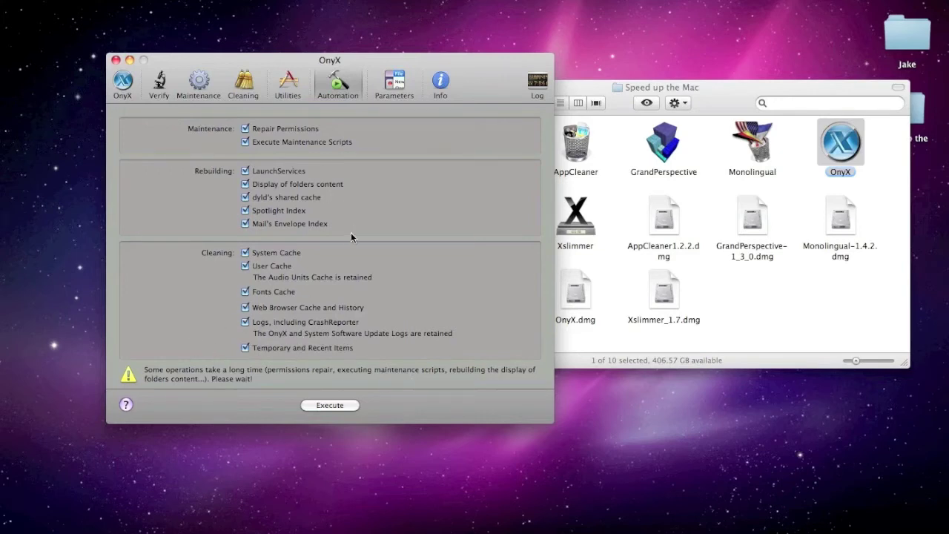
Step: Examine the OnyX cleaning options for the System, User, Internet, Fonts and Misc categories
left_click(243, 83)
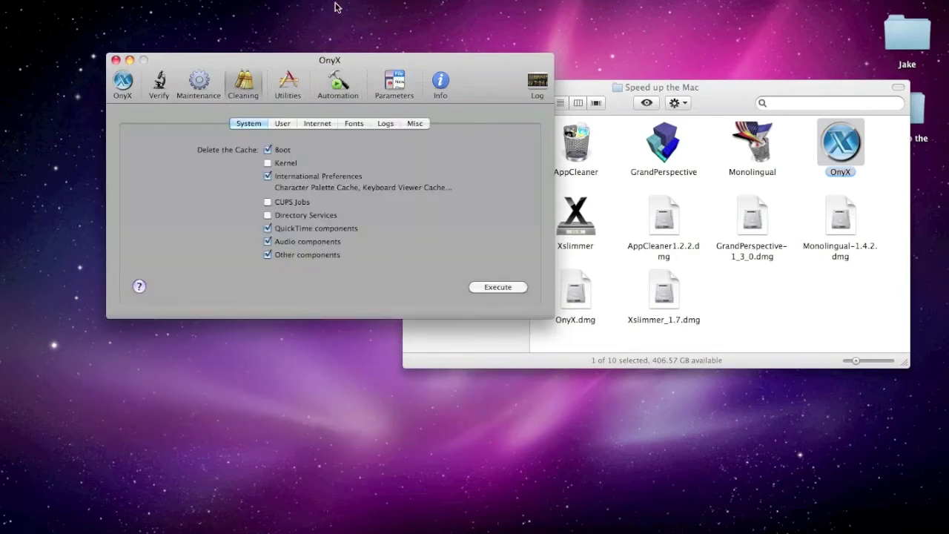
left_click(320, 87)
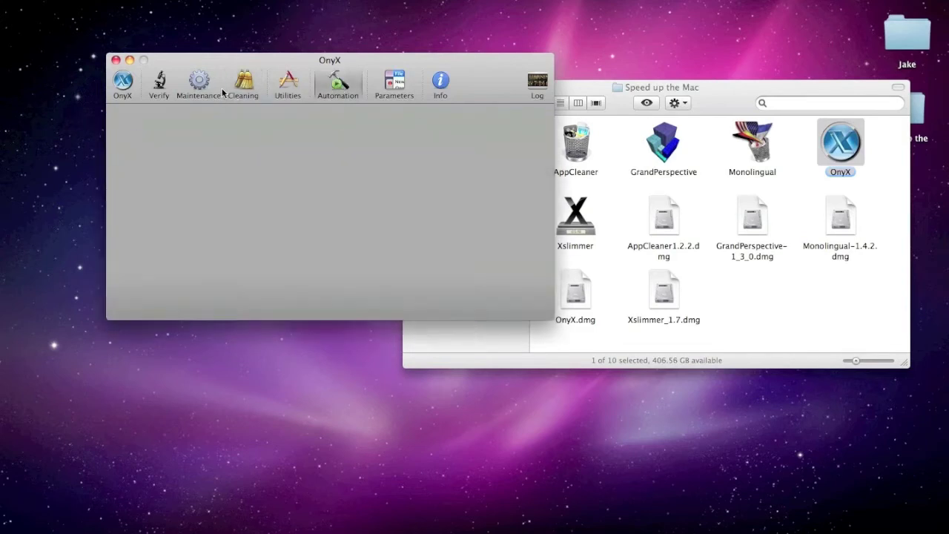
left_click(241, 85)
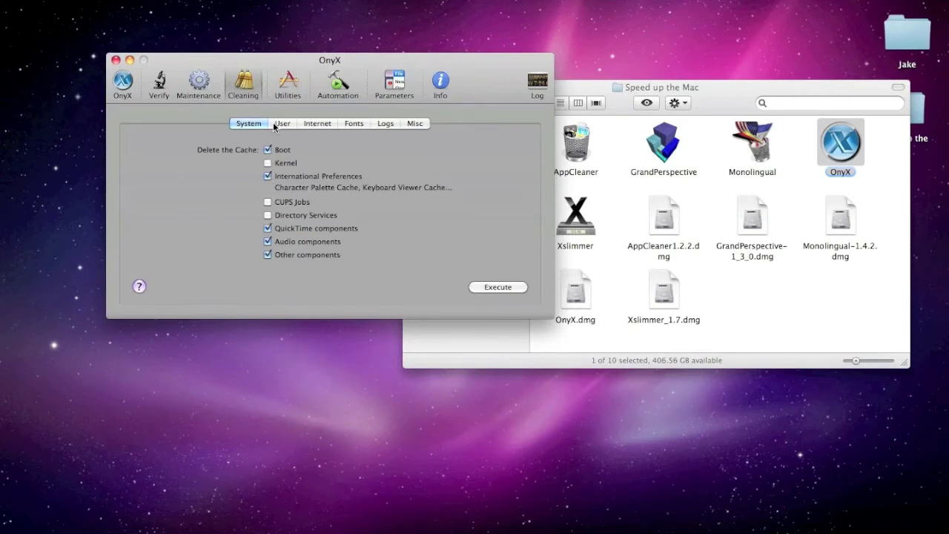
left_click(281, 124)
left_click(329, 126)
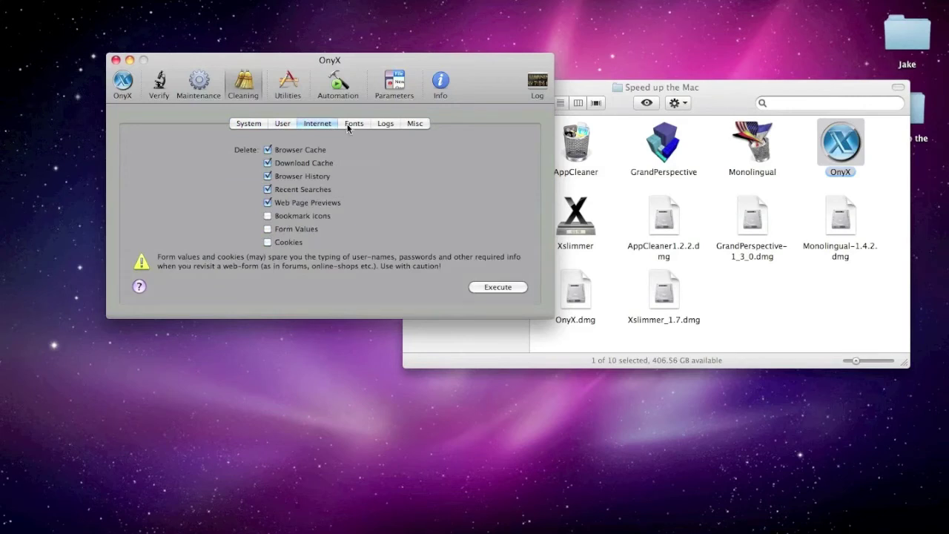
left_click(356, 126)
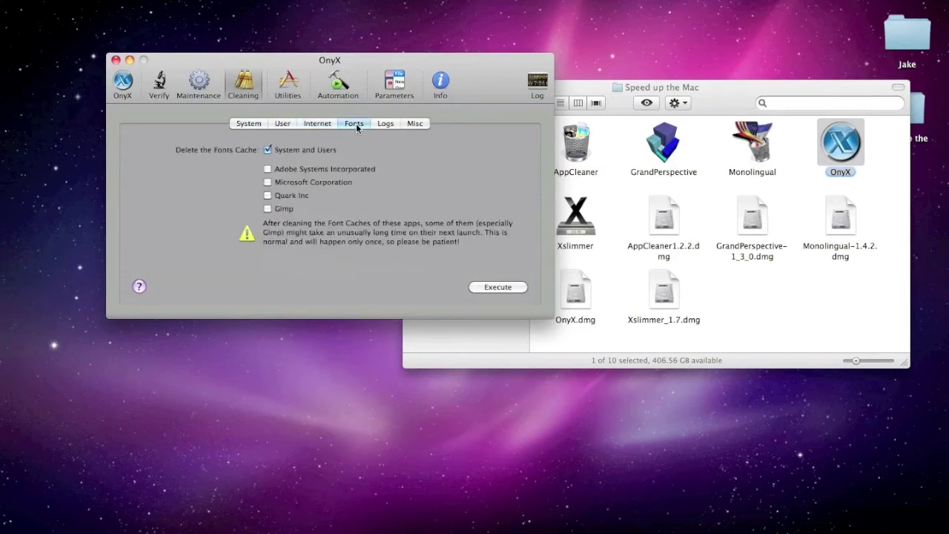
left_click(412, 124)
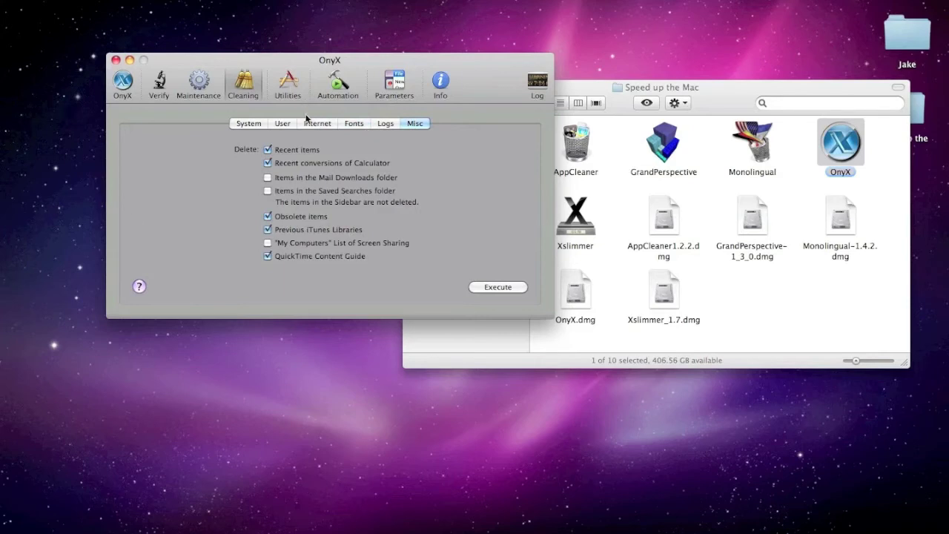
left_click(289, 124)
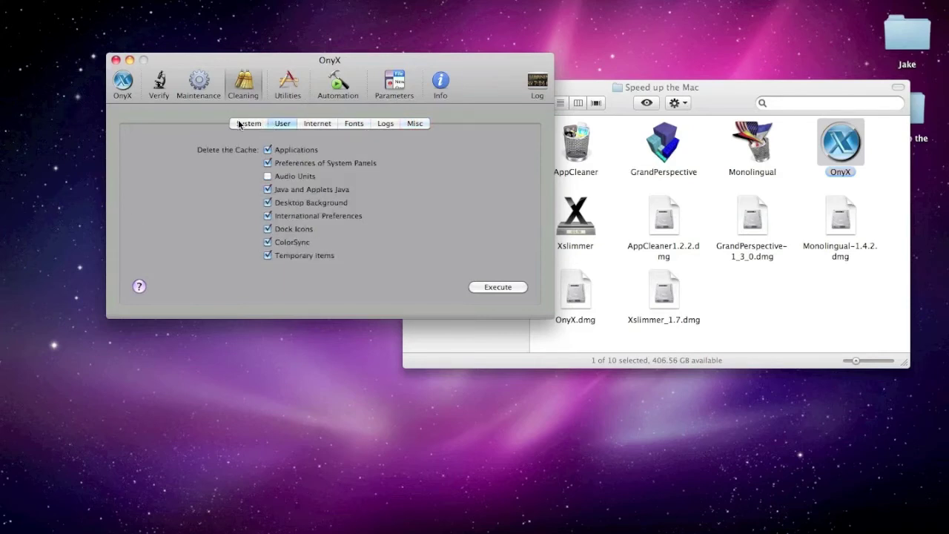
left_click(238, 124)
Step: View the OnyX maintenance options for verifying and repairing permissions, and quit OnyX
right_click(206, 87)
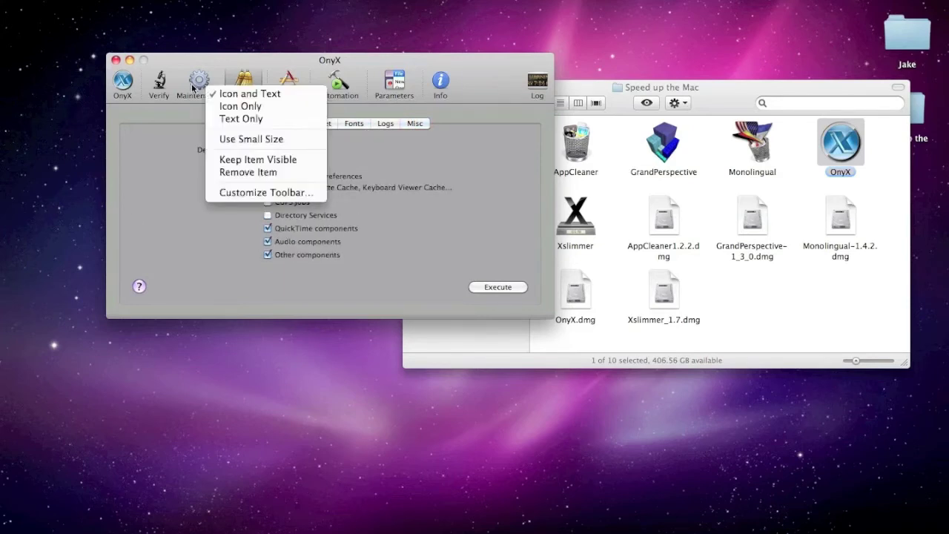
left_click(189, 86)
left_click(194, 84)
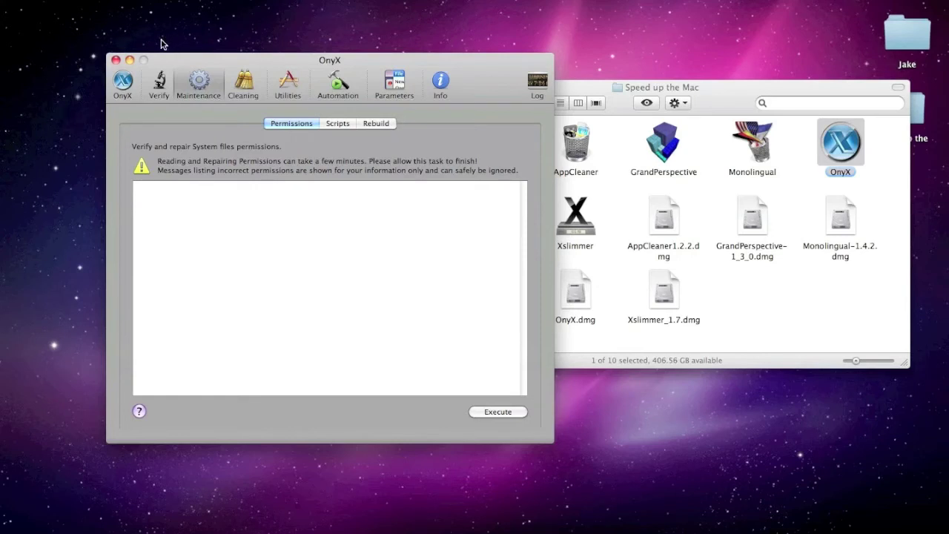
left_click(117, 61)
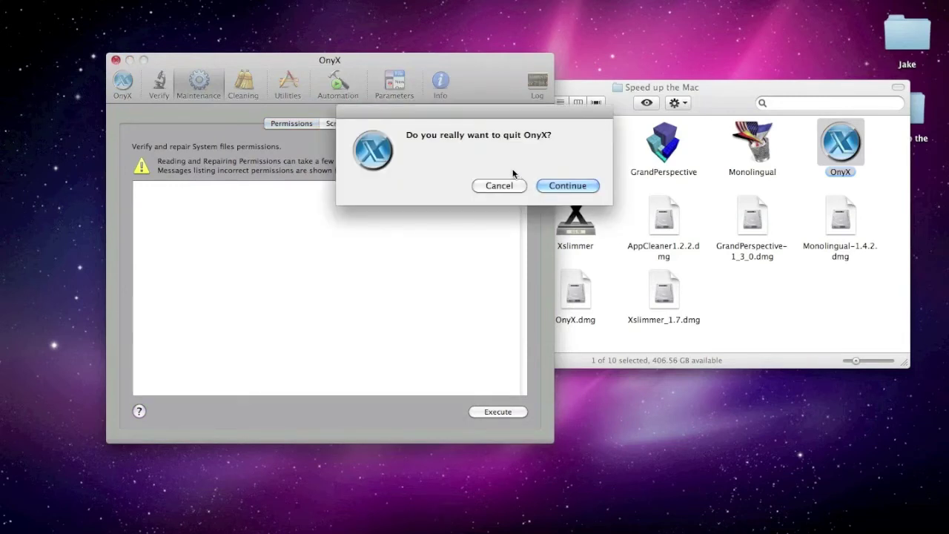
left_click(567, 186)
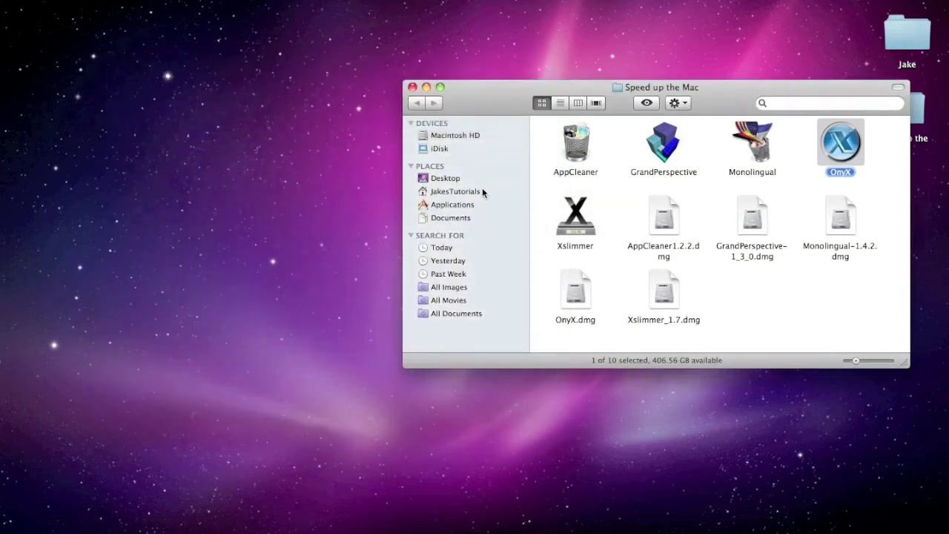
Step: Launch Xslimmer from the Speed up the Mac folder in demo mode and move its window clear of the folder's icons
double_click(569, 221)
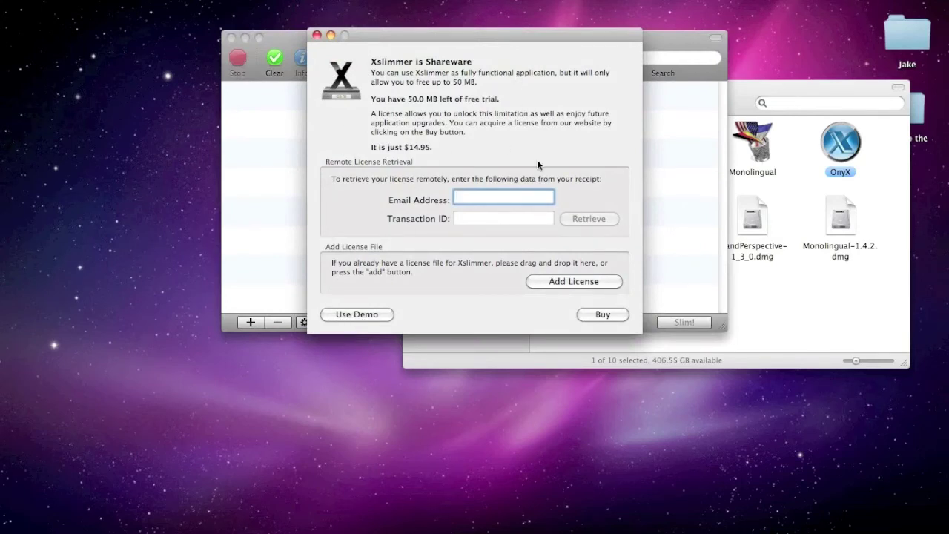
left_click(365, 315)
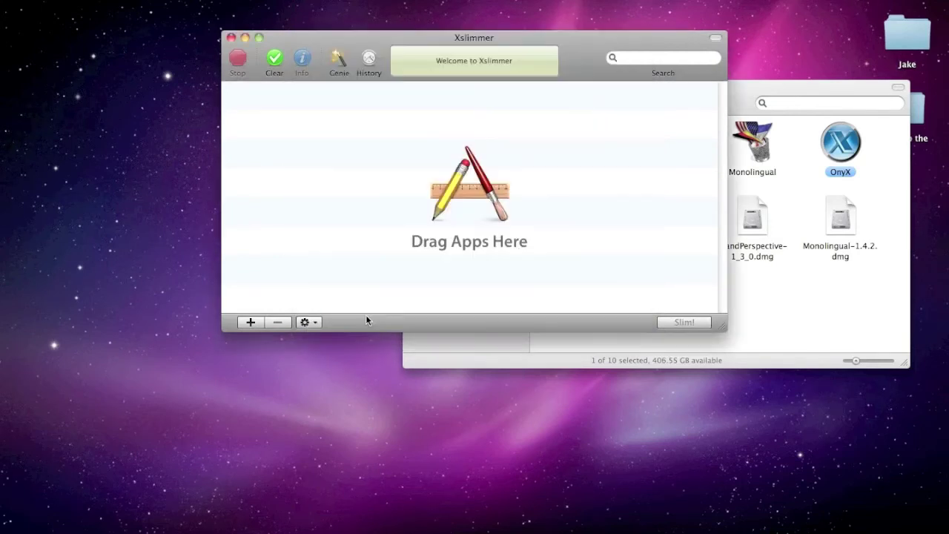
left_click_drag(452, 37, 334, 63)
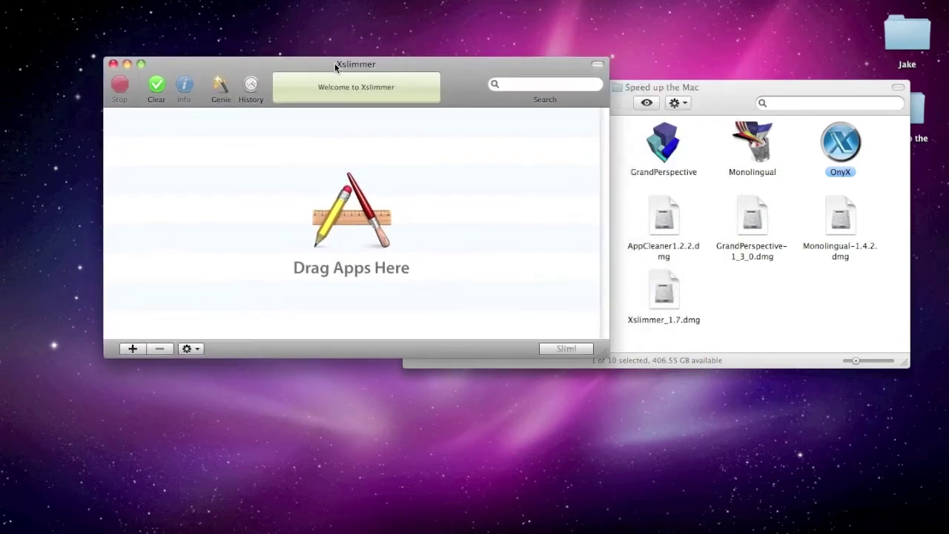
Step: Find slimmable applications with the Xslimmer Genie and slim them without activating backup, continuing in demo mode
left_click(223, 87)
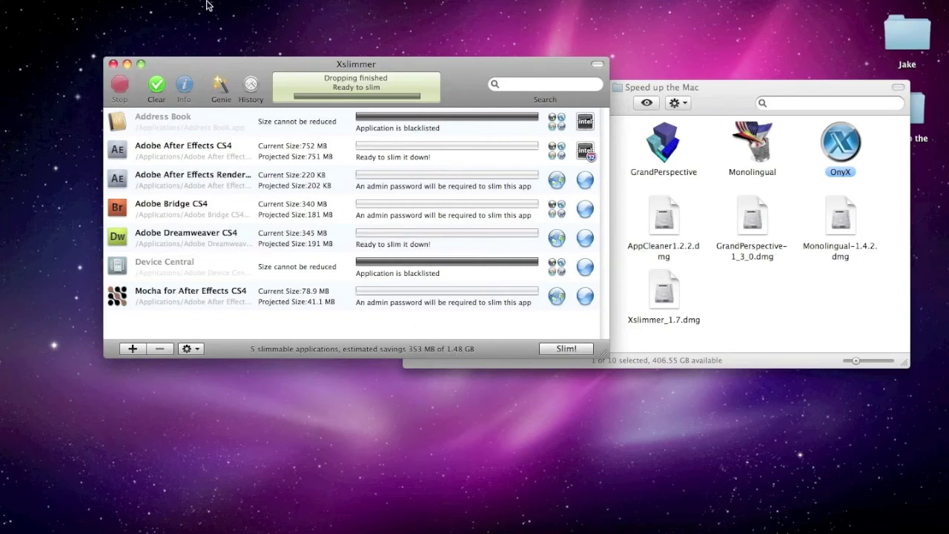
left_click(560, 352)
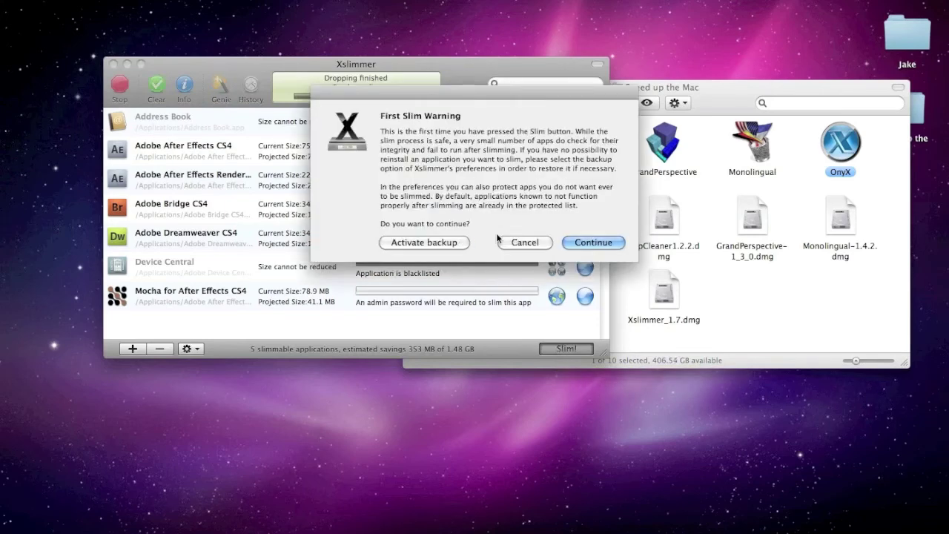
left_click(593, 242)
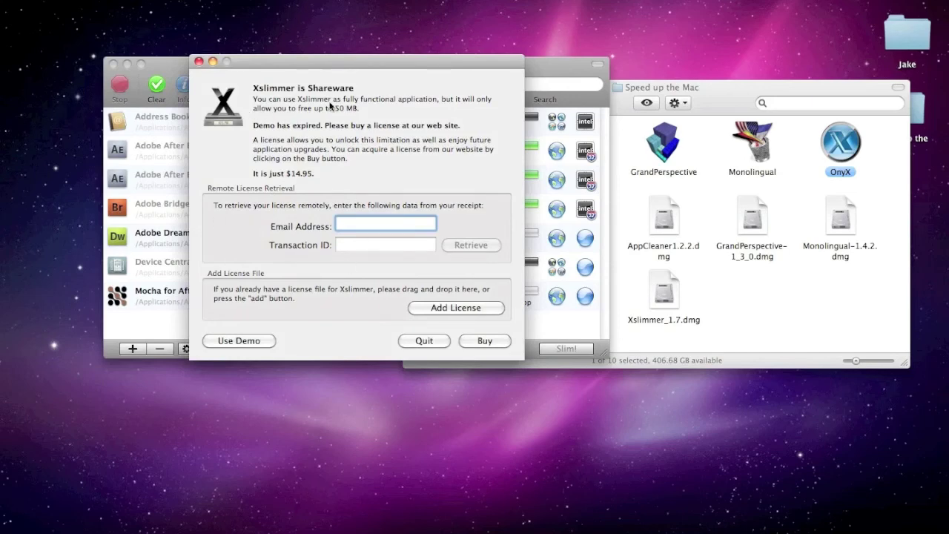
left_click_drag(246, 61, 386, 61)
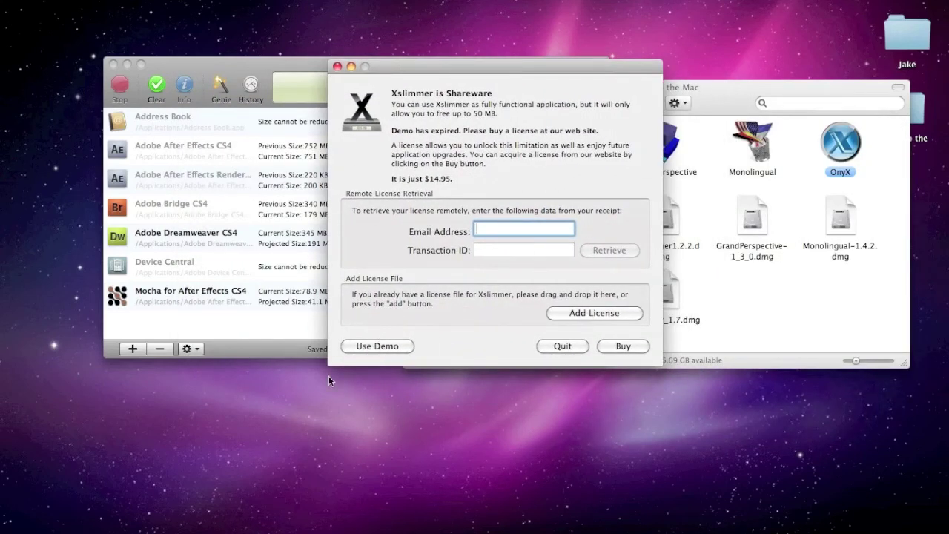
left_click(363, 344)
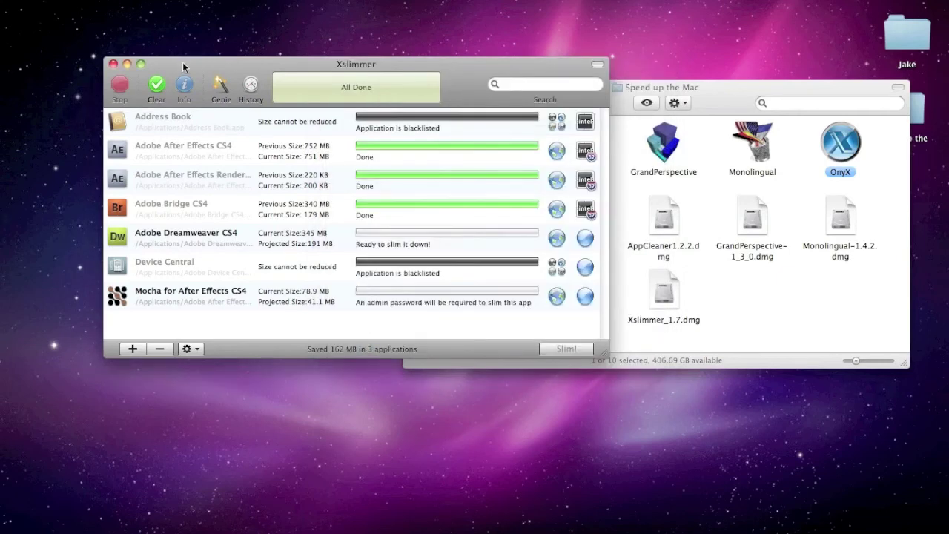
Step: Run the Genie again to look over further slimmable applications, and close Xslimmer
left_click(220, 86)
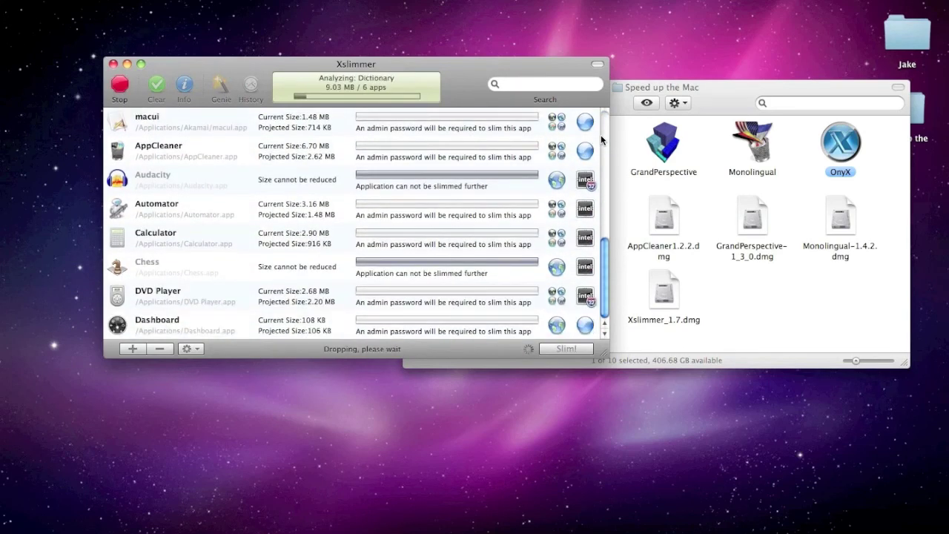
scroll(601, 134, "up", 5)
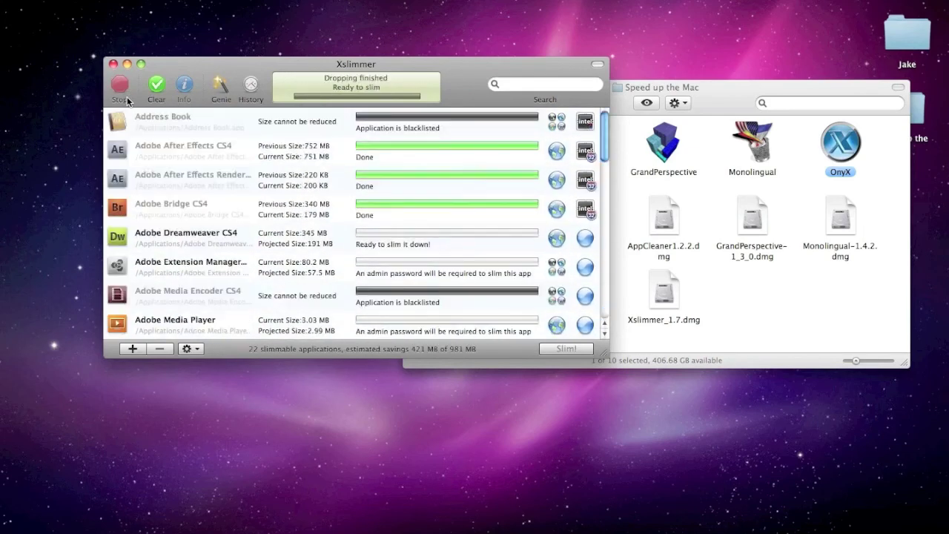
left_click(113, 64)
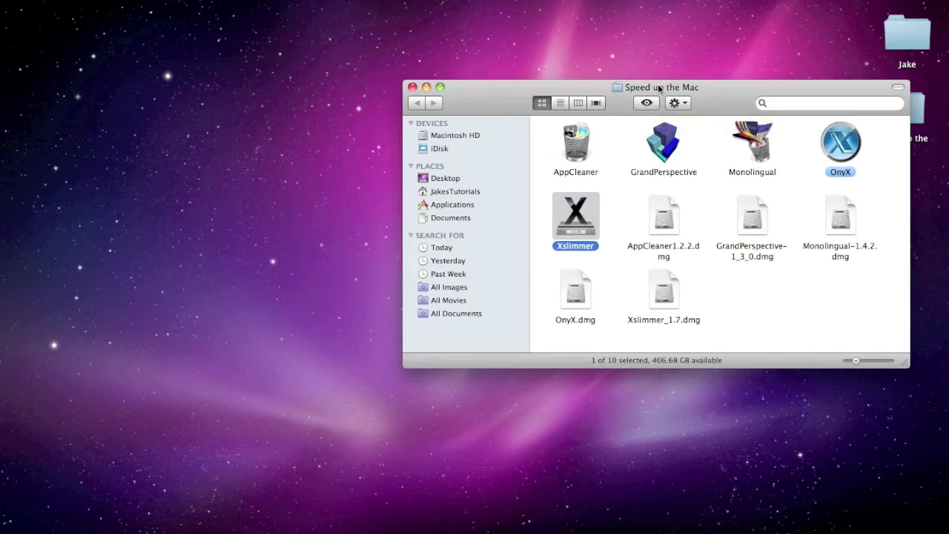
Step: Move the Speed up the Mac folder window away from the desktop icons and deselect Xslimmer
left_click_drag(658, 89, 432, 31)
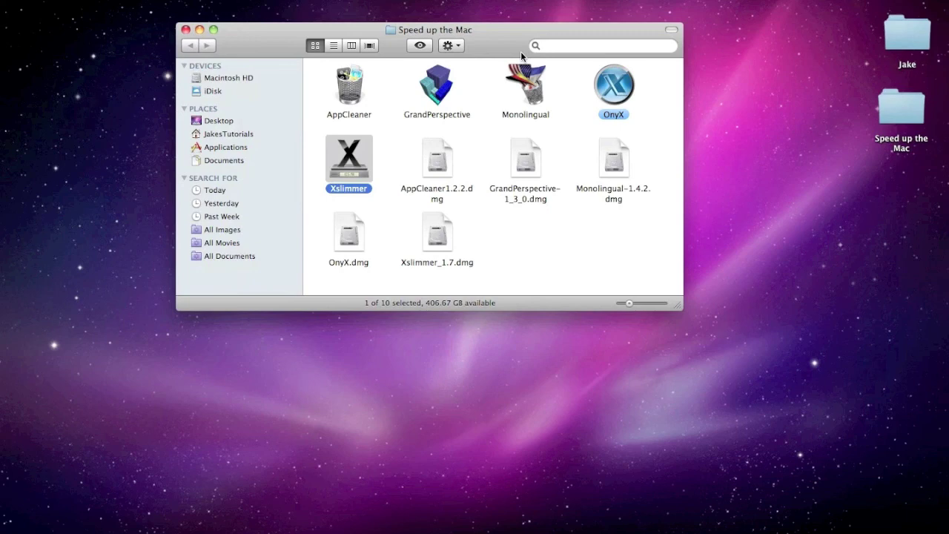
left_click(549, 237)
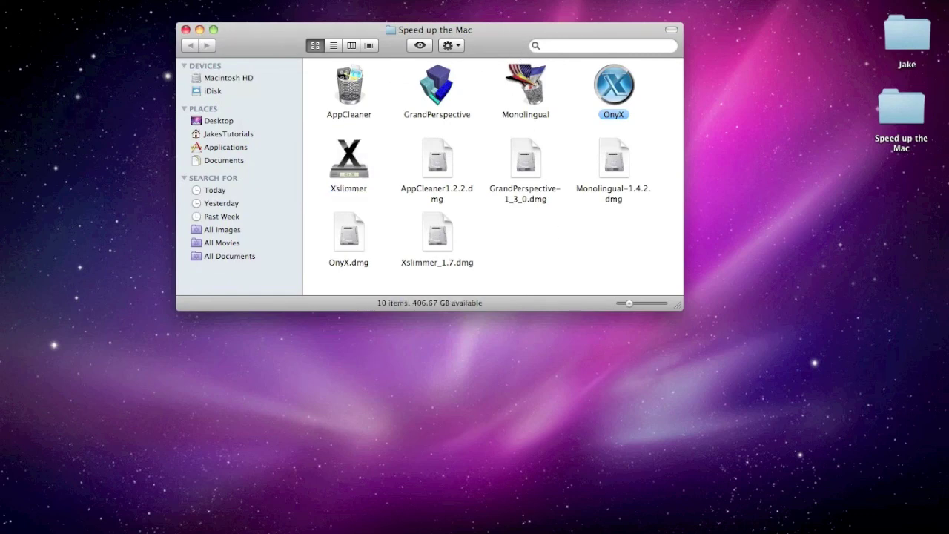